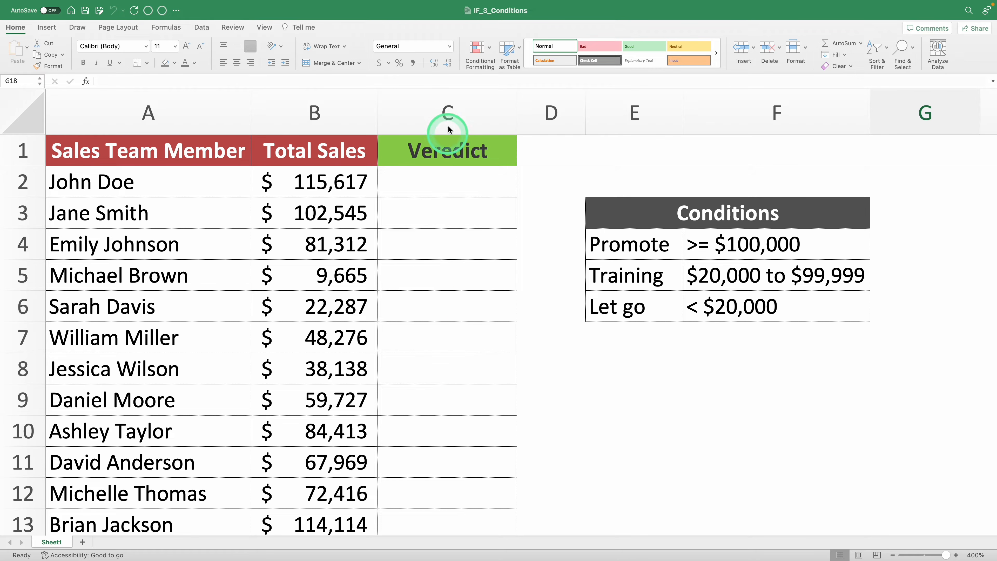
scroll(434, 307, down, 10)
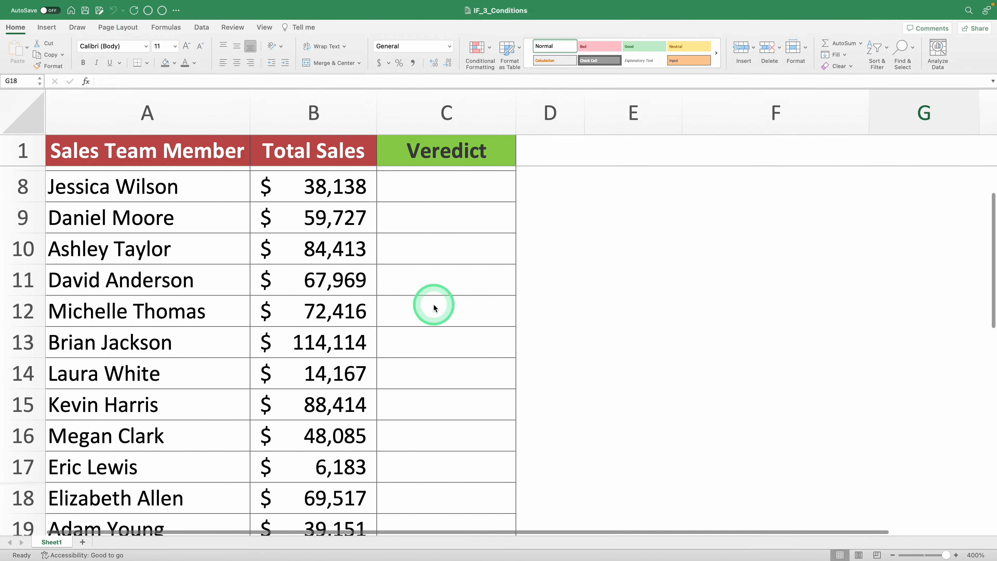
scroll(434, 308, up, 10)
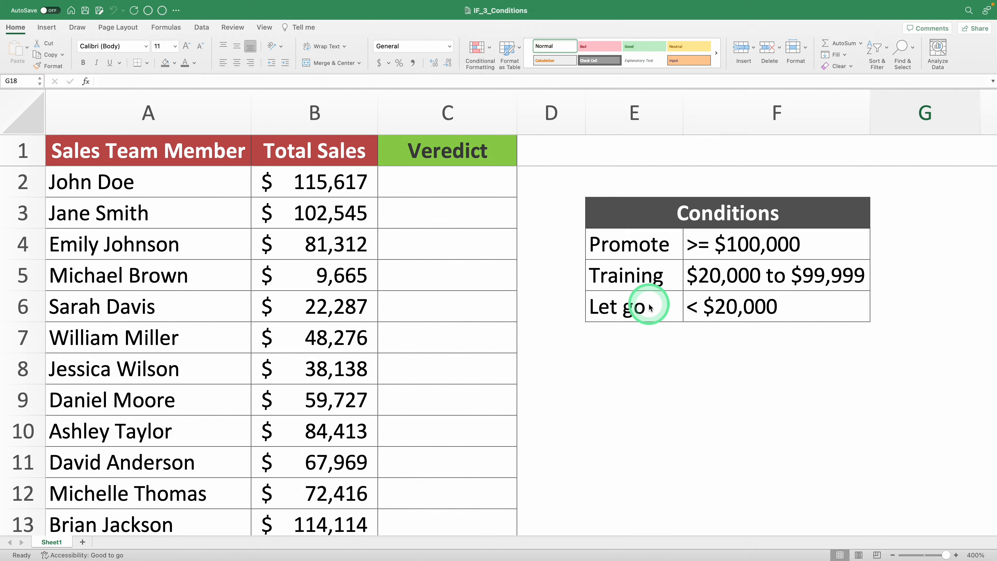
scroll(359, 280, down, 4)
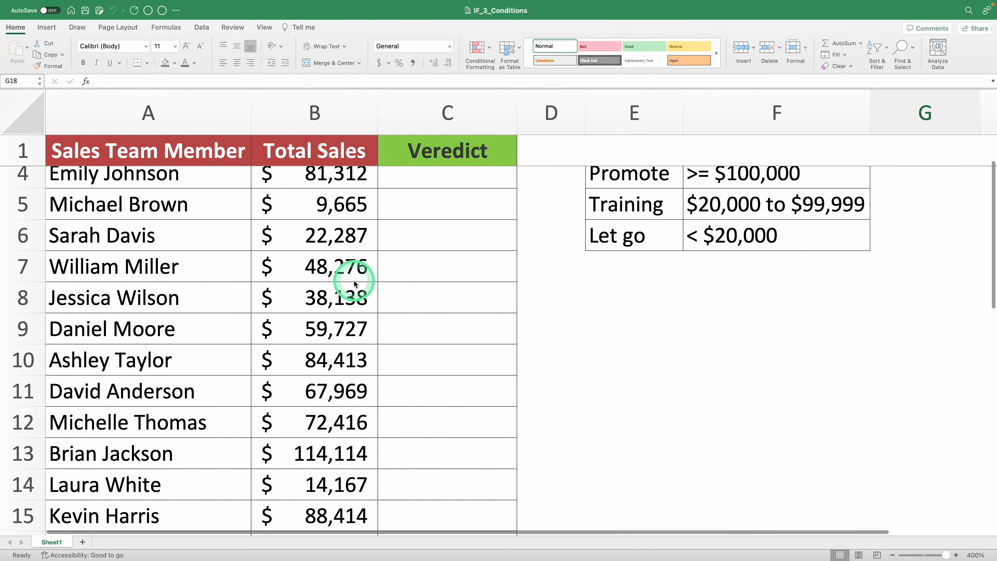
scroll(356, 281, up, 4)
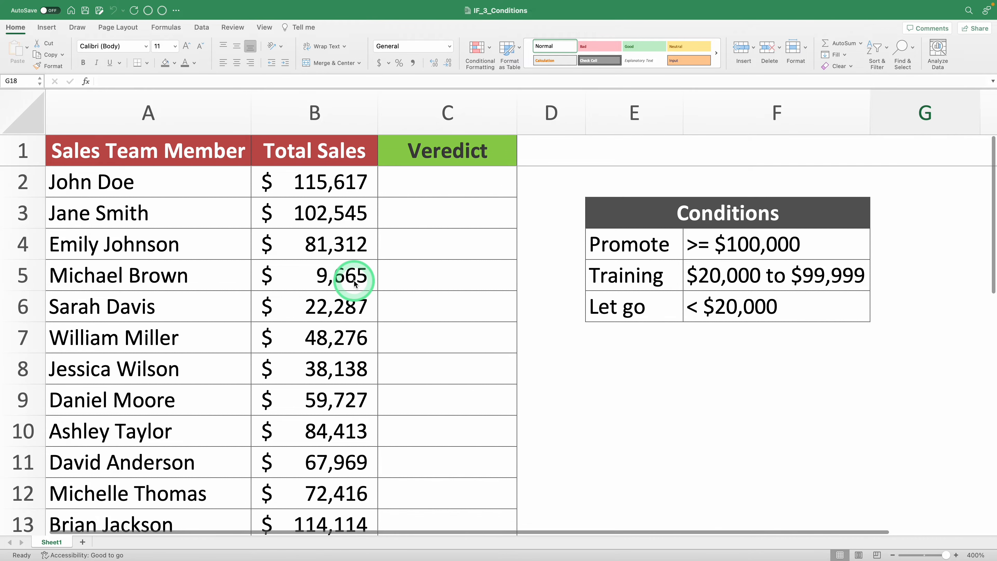
Step: Begin an IF formula in C2 that returns "PROMOTE" when B2>=100000
click(463, 180)
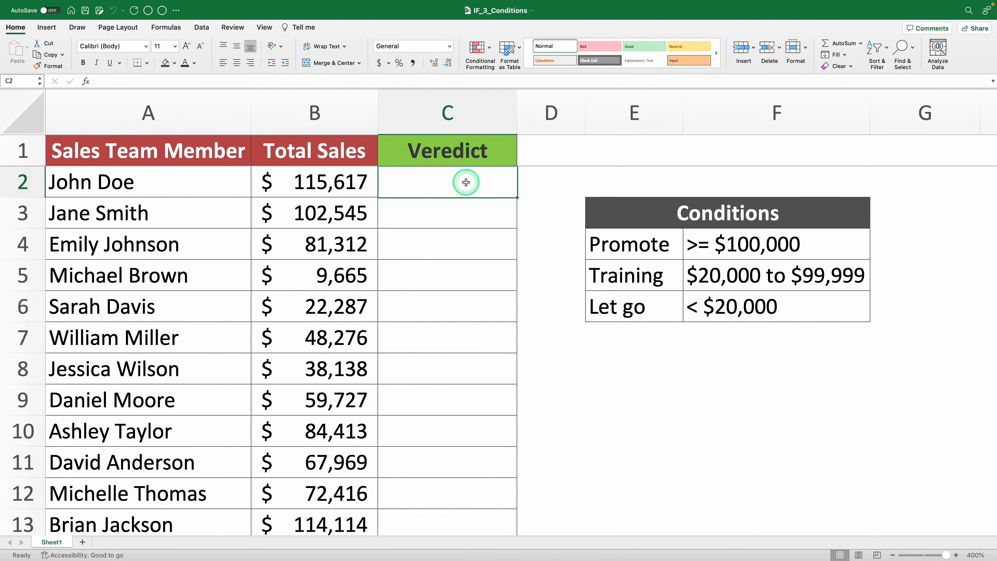
text(=IF)
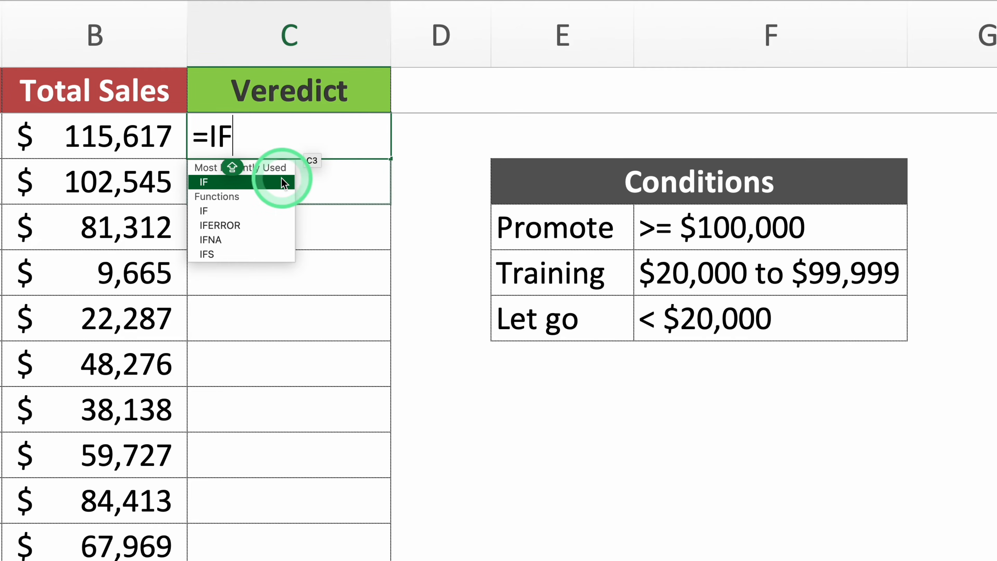
text(()
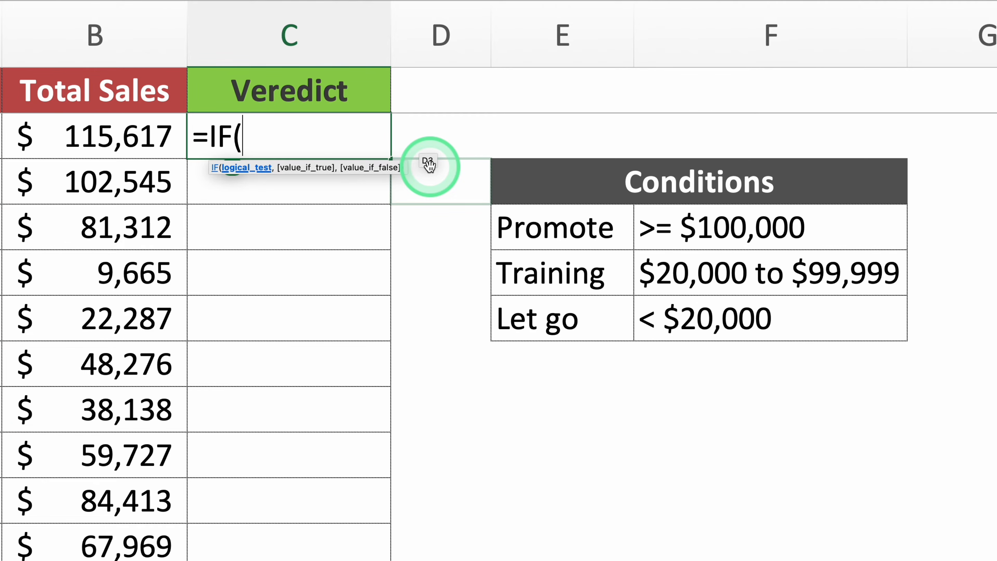
click(150, 132)
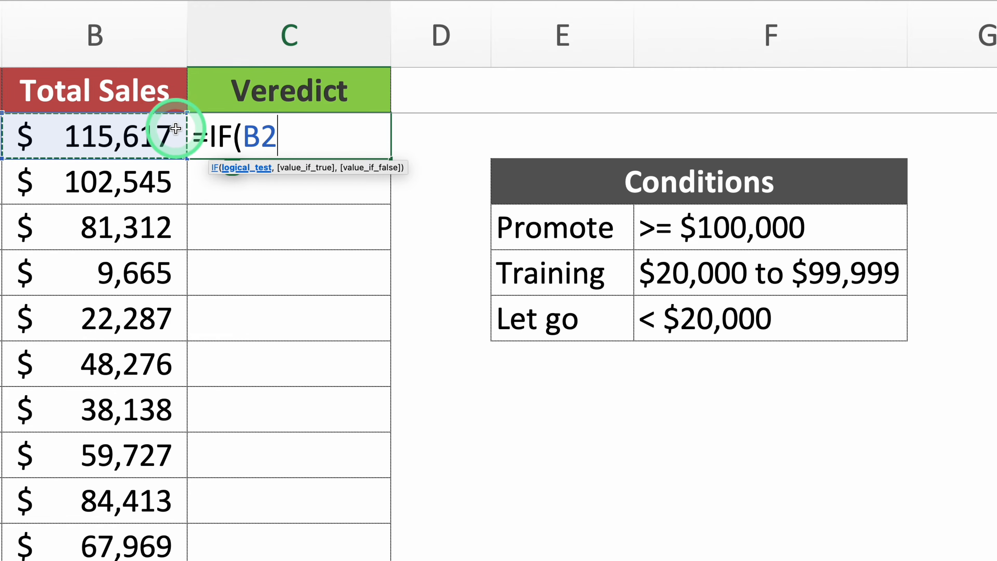
text(>=)
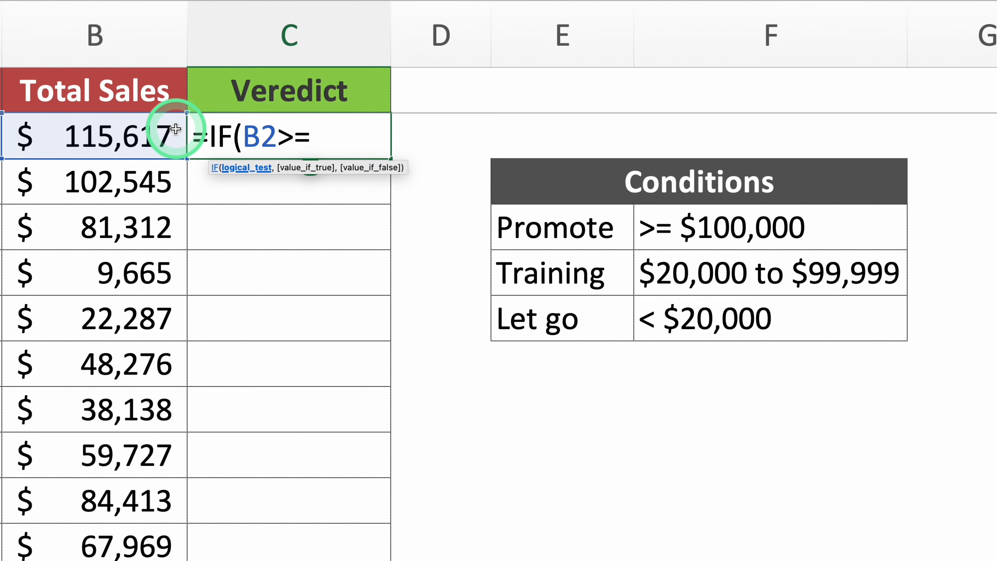
text(100)
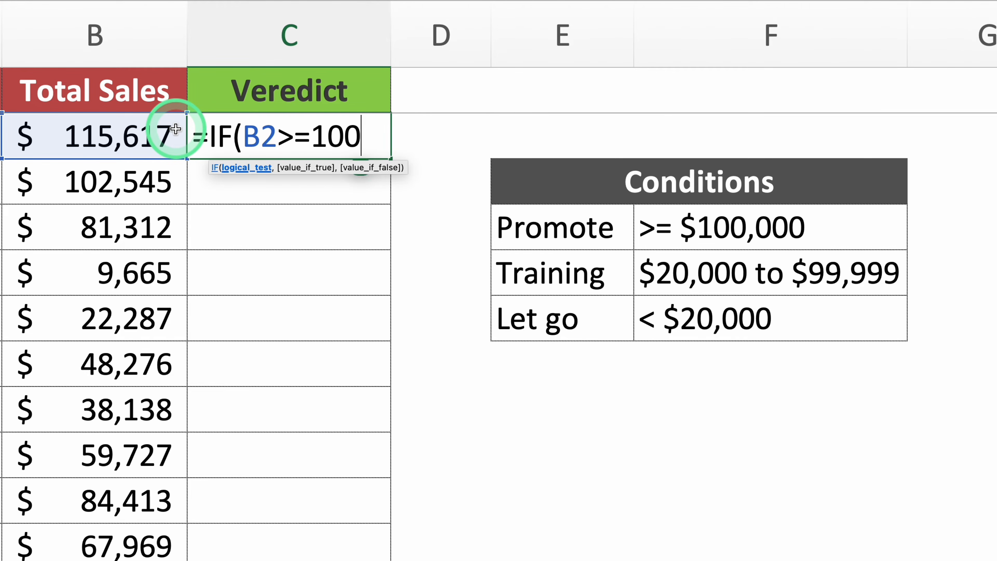
text(000,)
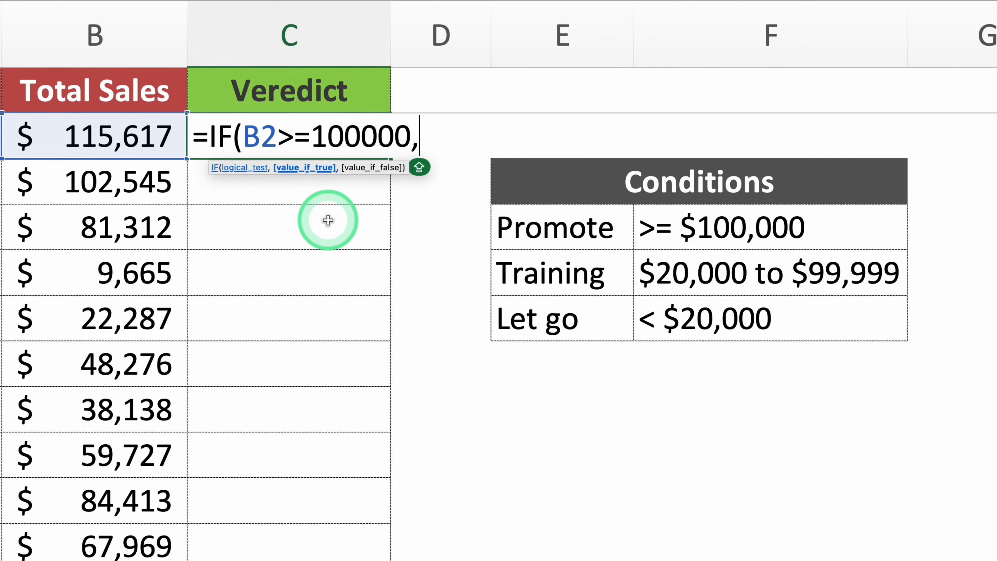
text(")
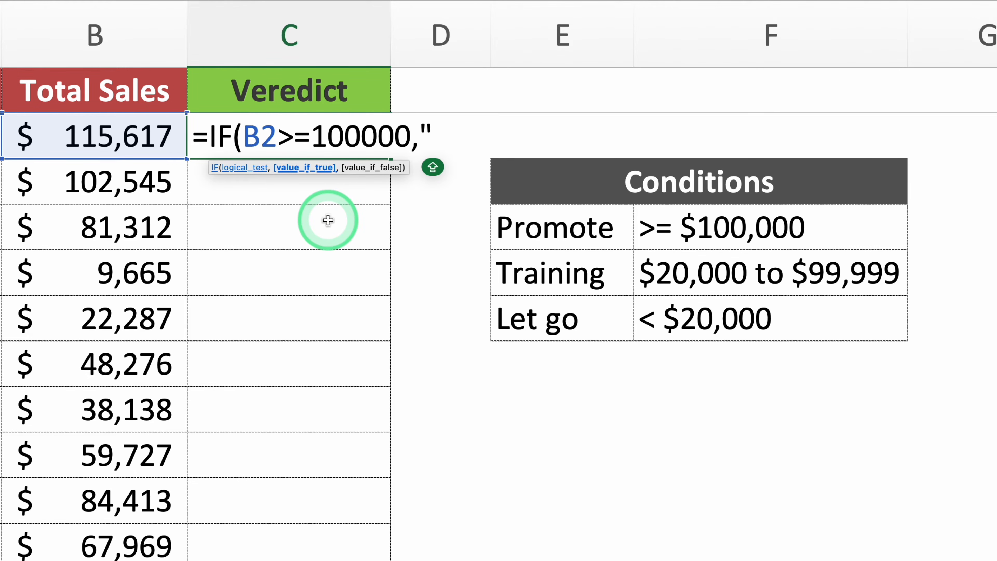
text(PROMOTE)
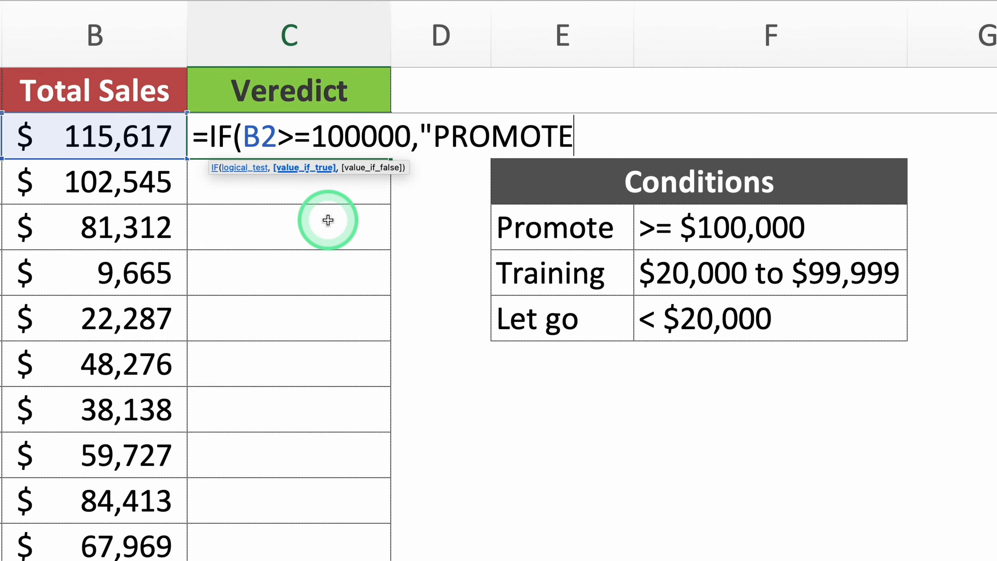
text(")
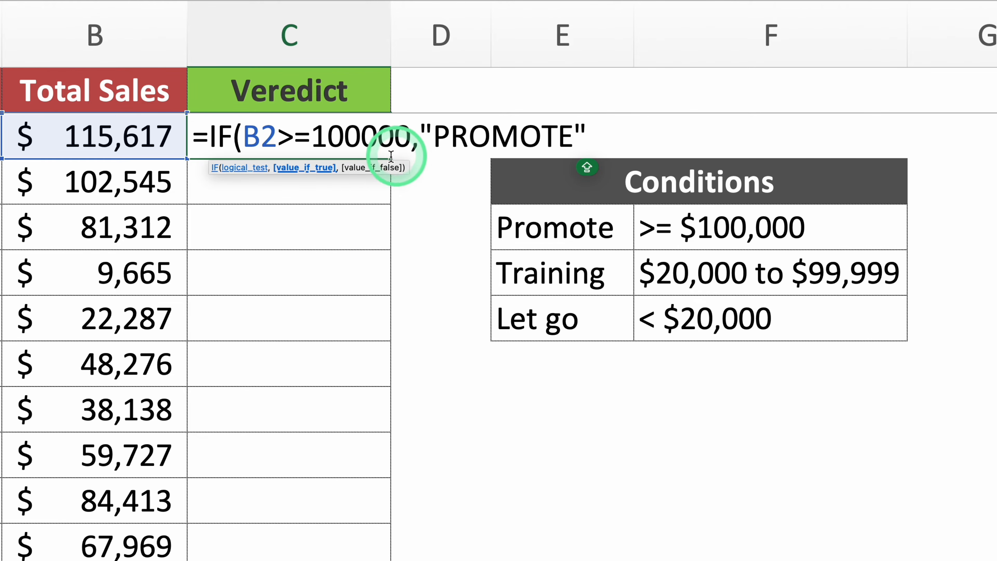
text(,)
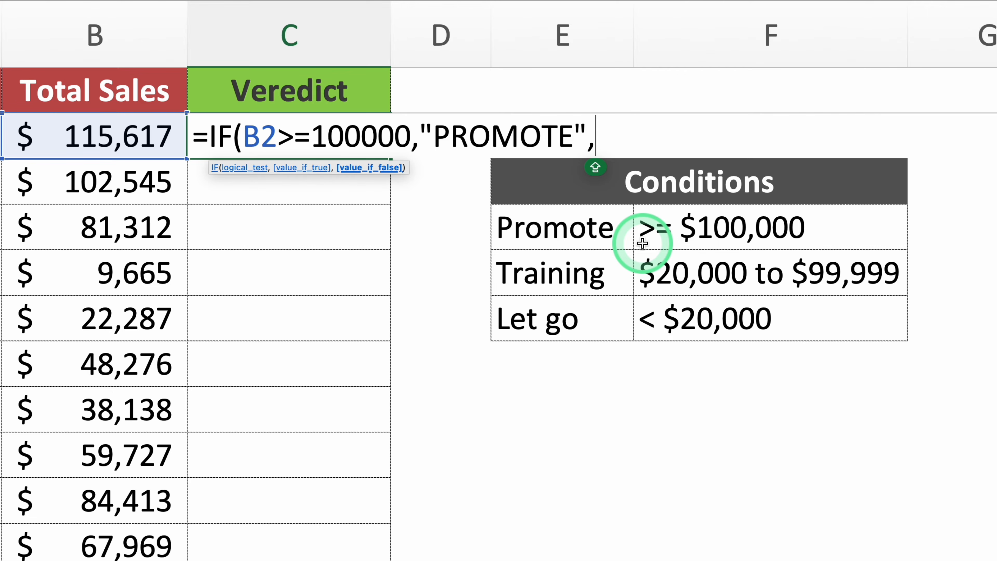
Step: Complete the C2 formula with a nested IF that returns "TRAINING" when B2>=20000 and otherwise "LET GO"
text(IF)
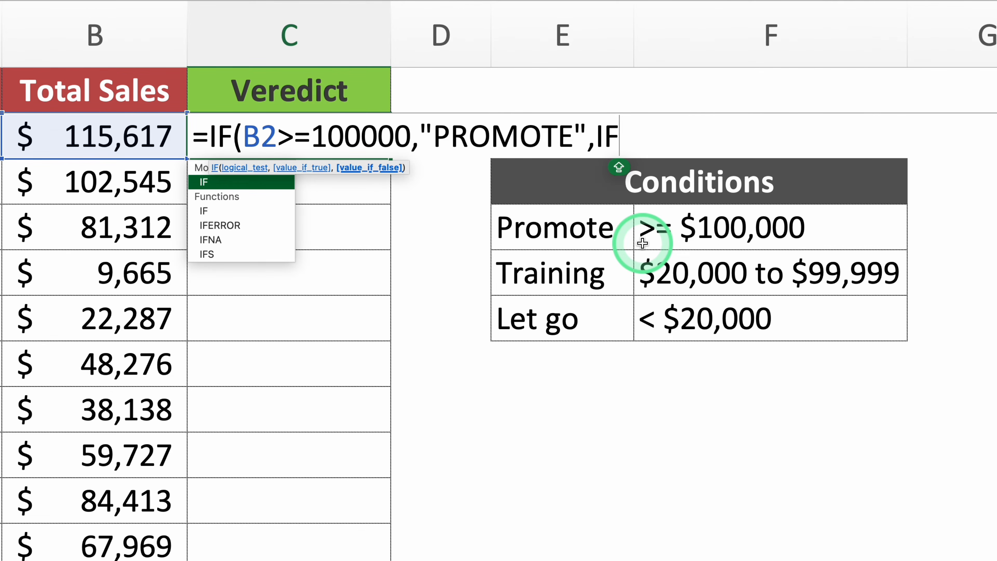
text(()
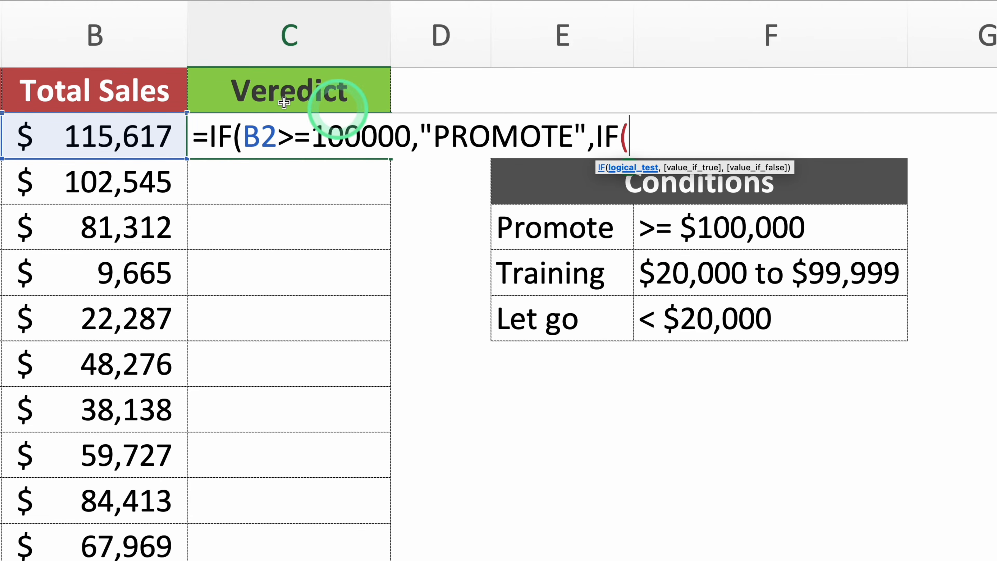
click(151, 132)
text(>)
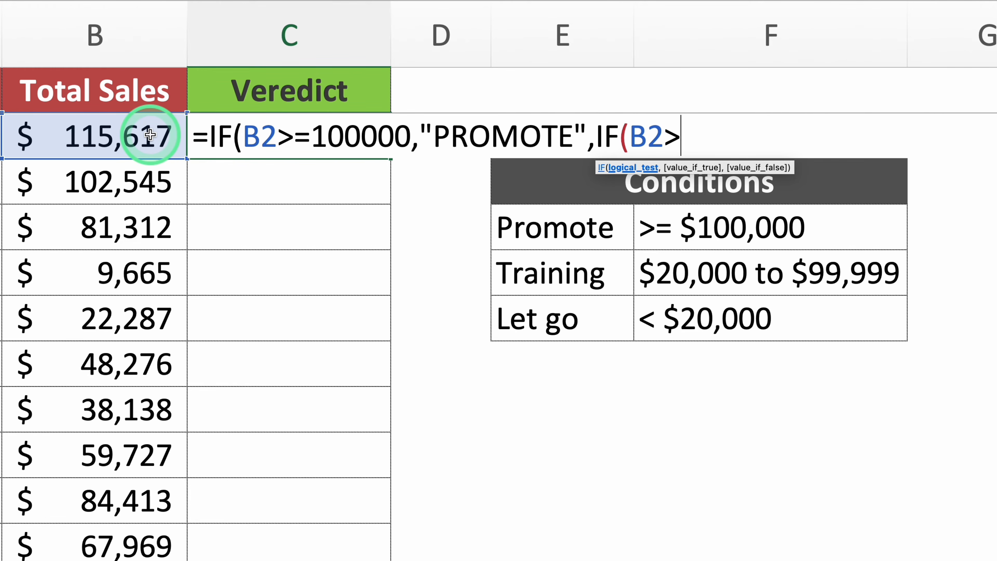
text(=20000)
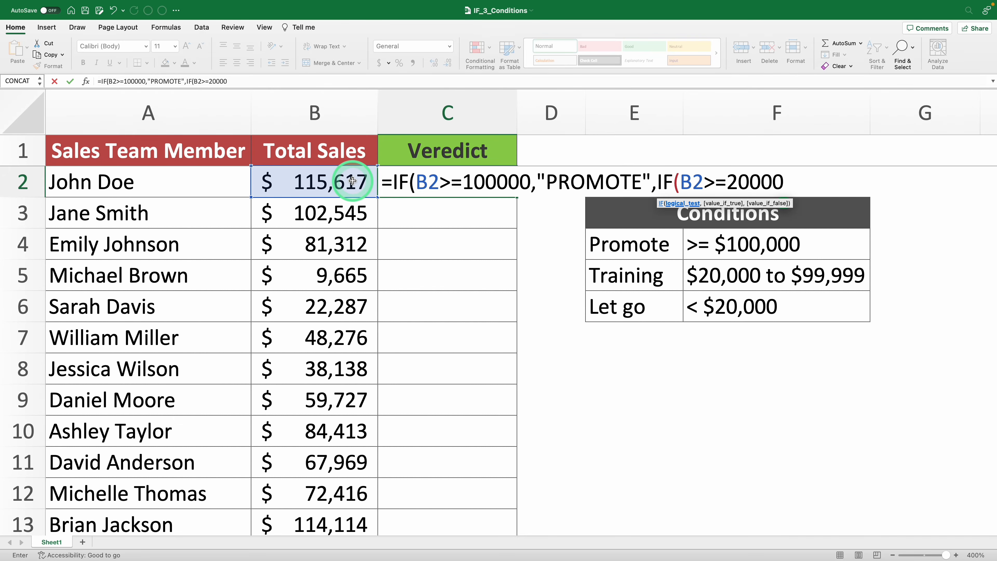
text(,"TRAINING")
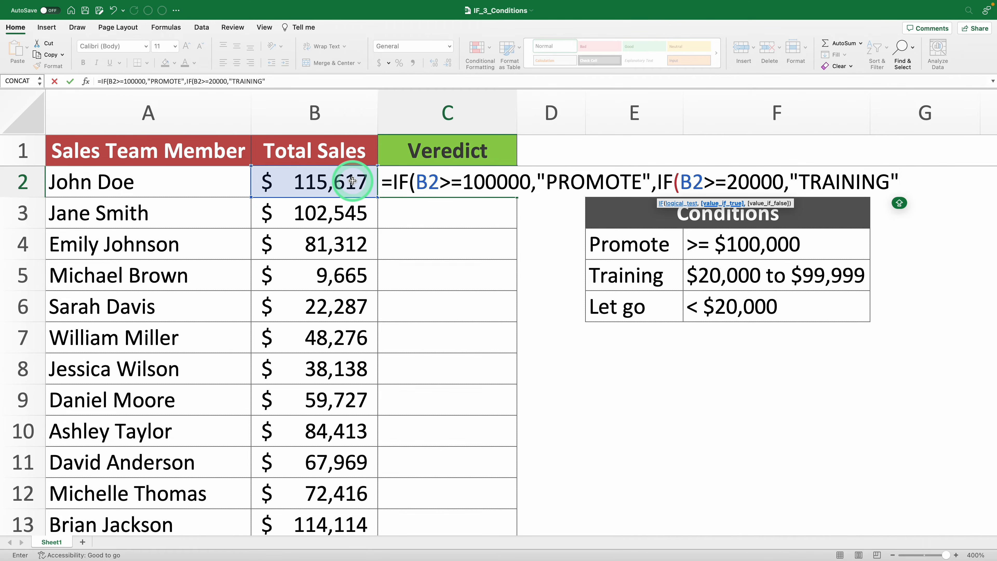
text(,)
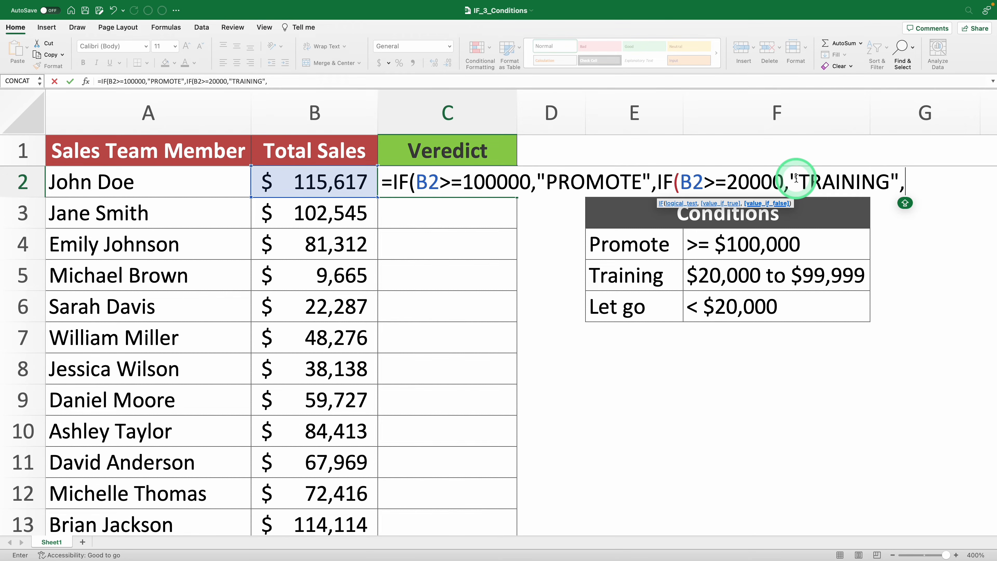
text("LET)
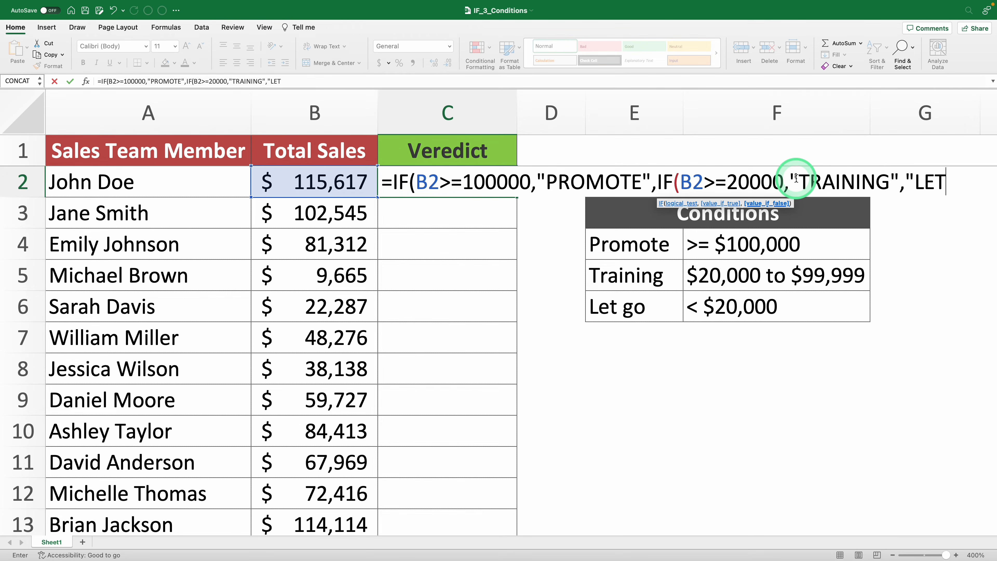
text( GO")))
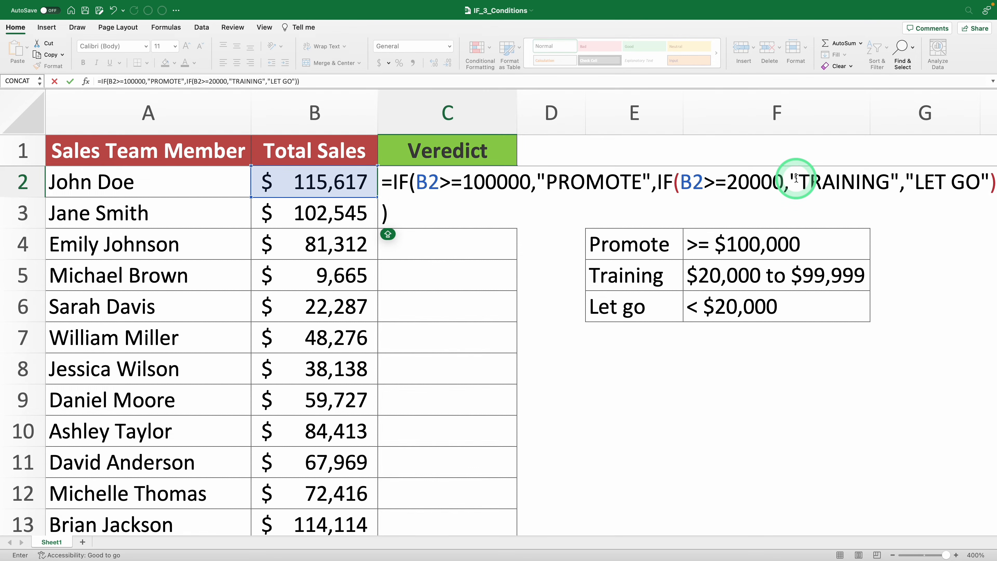
key(Return)
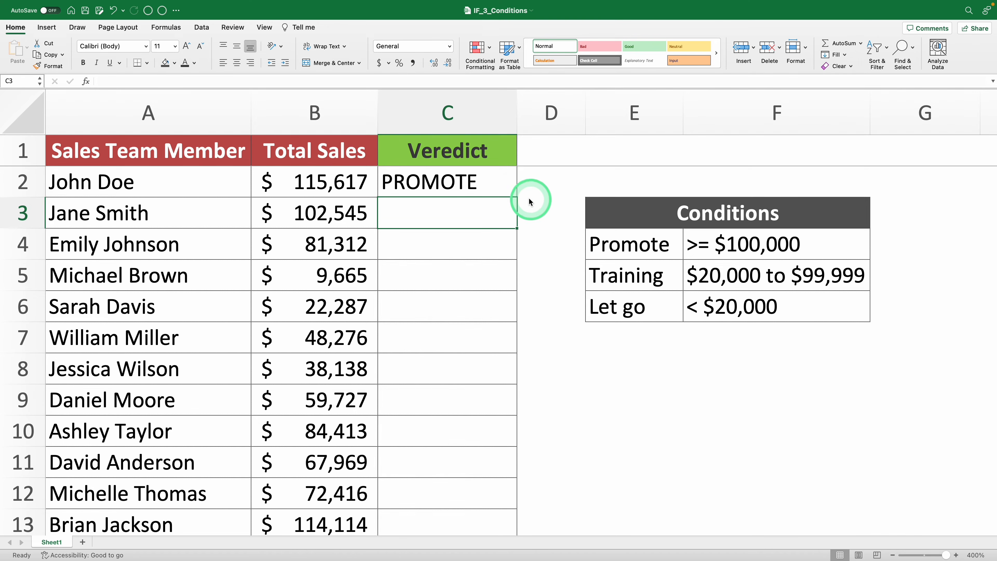
Step: Review the nested IF formula in C2 and clear it from the cell
double_click(494, 182)
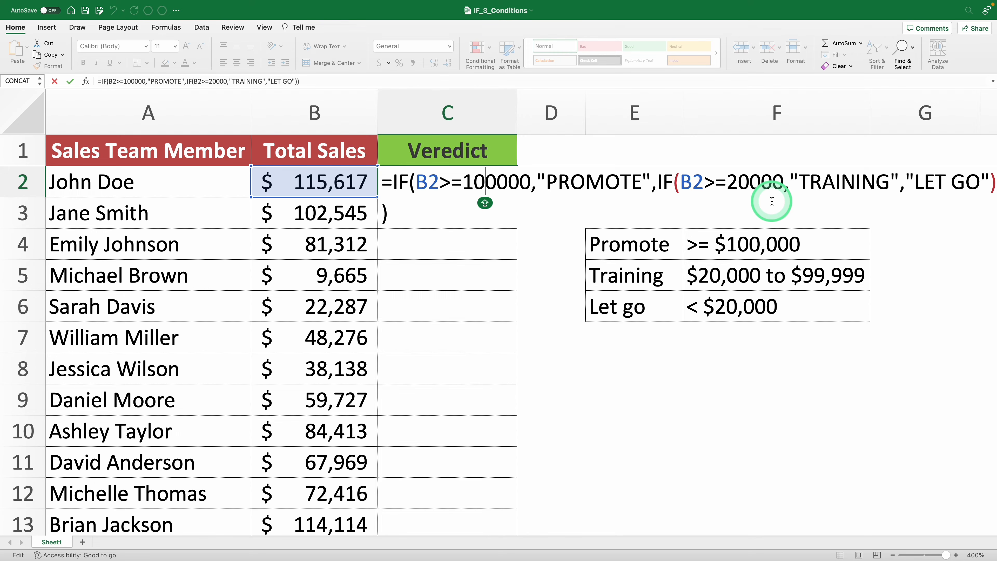
key(Return)
click(473, 183)
key(Delete)
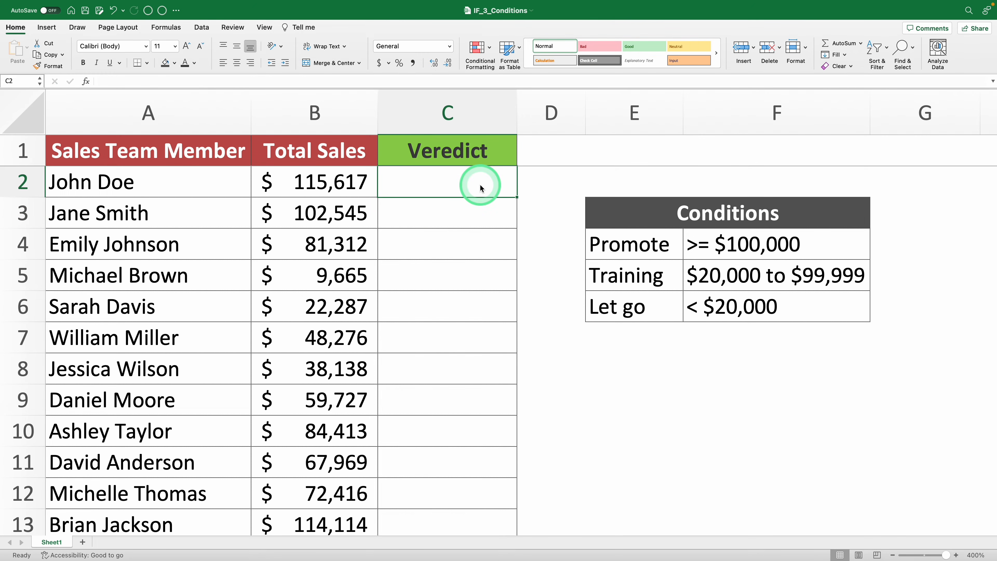
Step: Begin an IFS formula in C2 whose first condition, B2>=100000, returns "PROMOTE"
text(=IF)
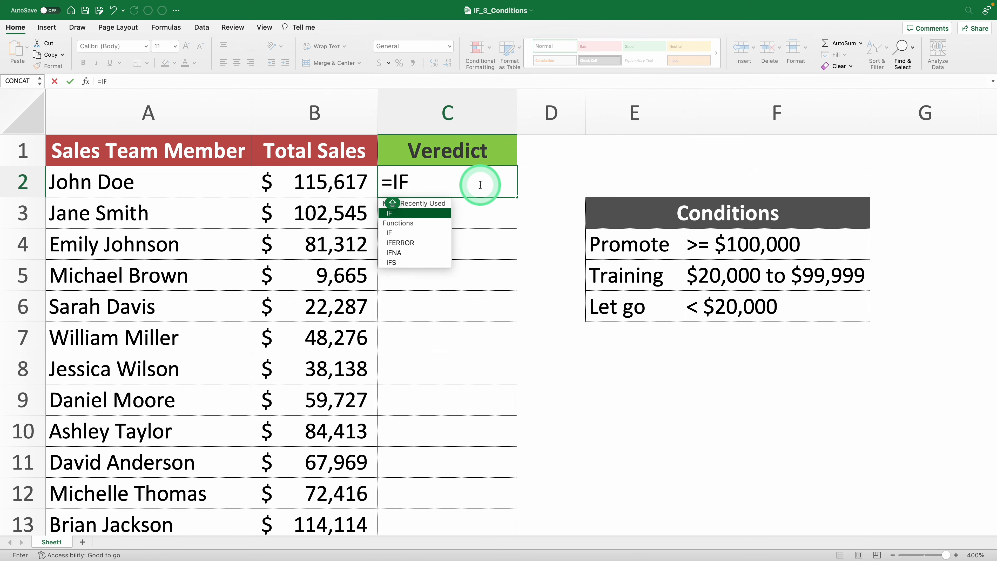
double_click(398, 264)
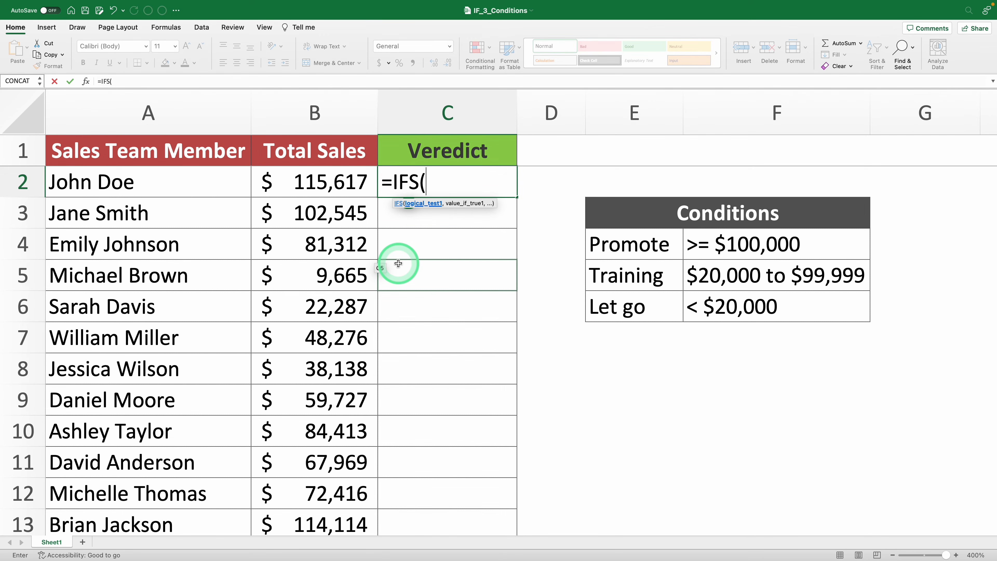
click(346, 180)
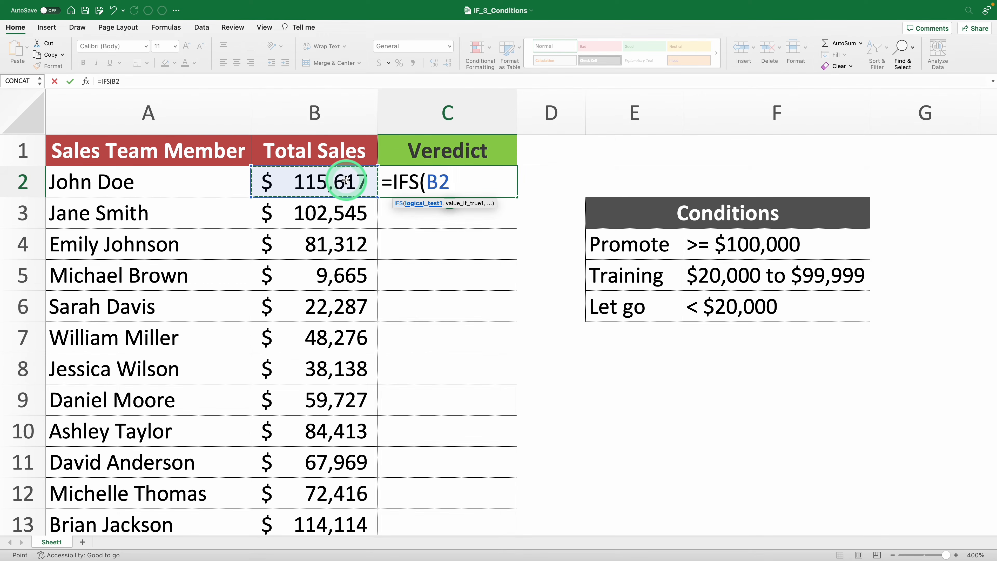
text(>=100)
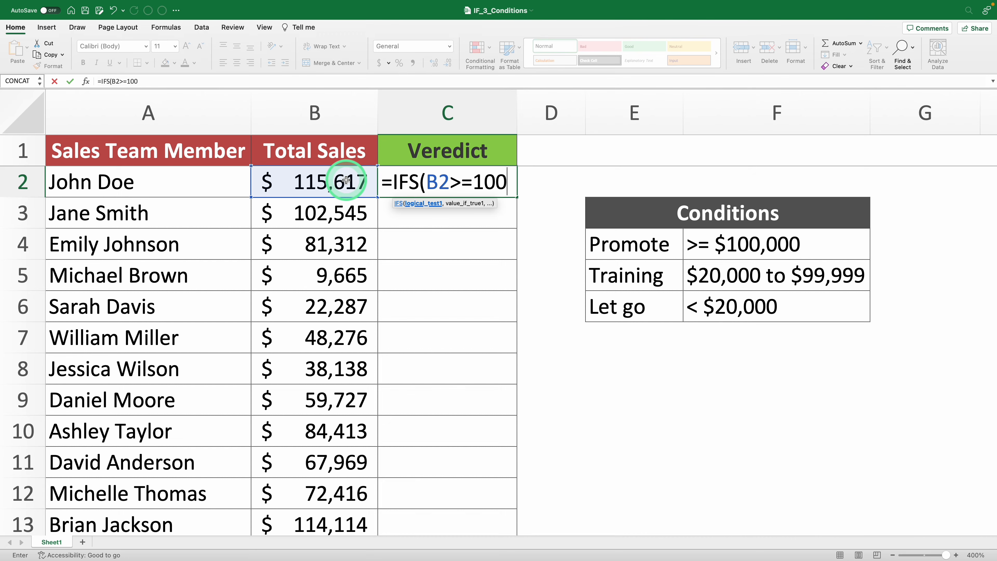
text(000,"PROMOTE",)
Step: Complete the IFS formula in C2 with B2>=20000 returning "TRAINING" and B2<20000 returning "LET GO"
click(316, 183)
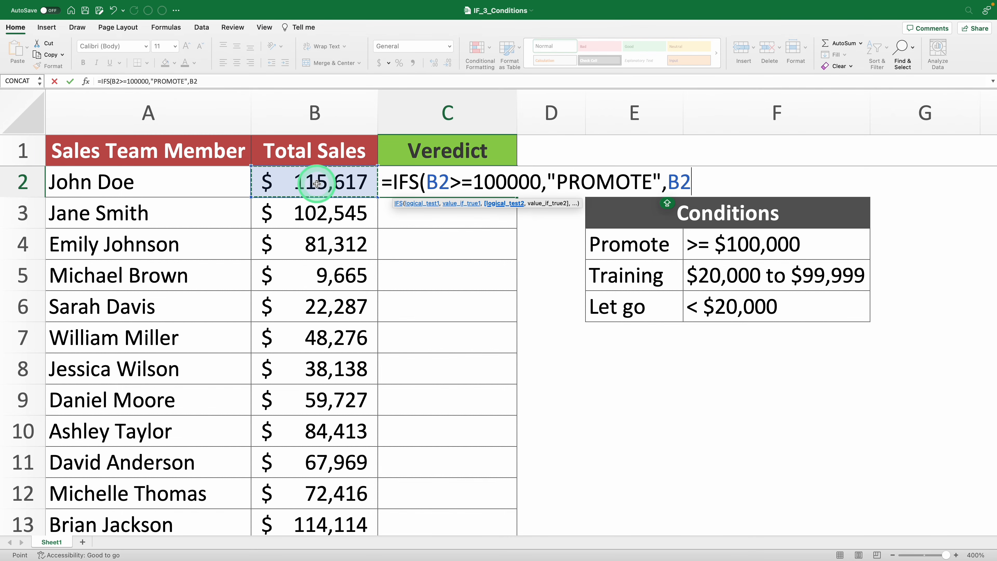
text(>=)
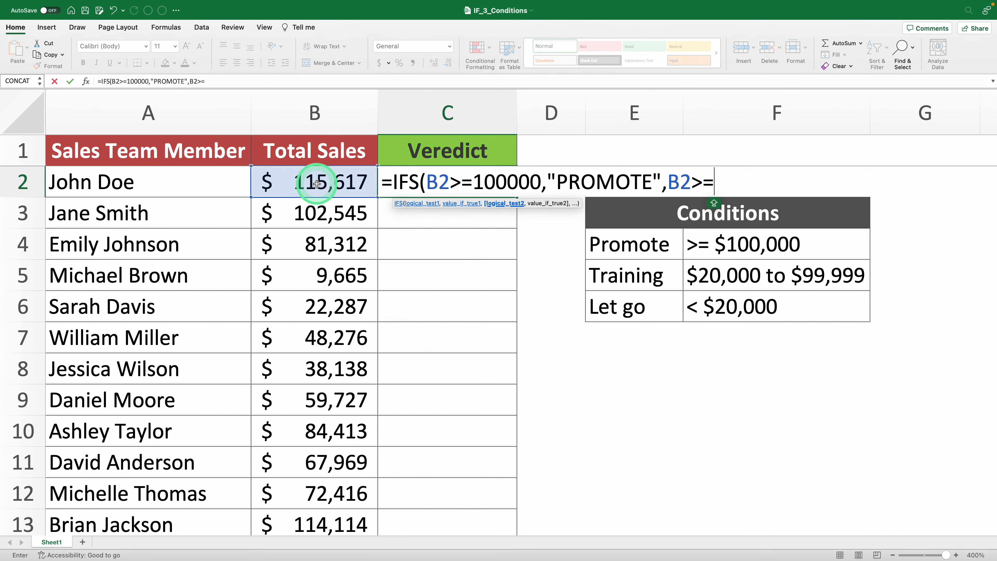
text(20000,")
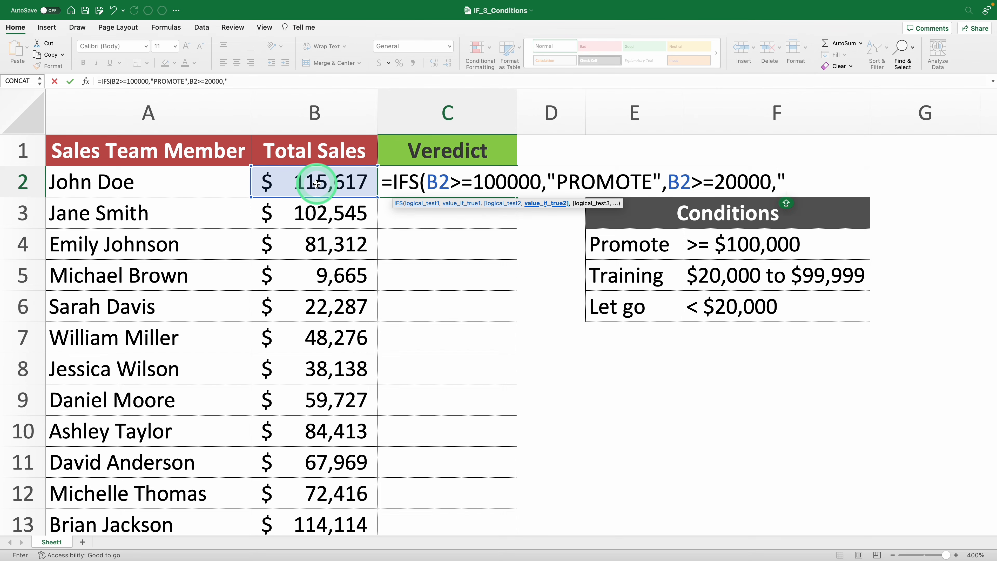
text(TRAINING",)
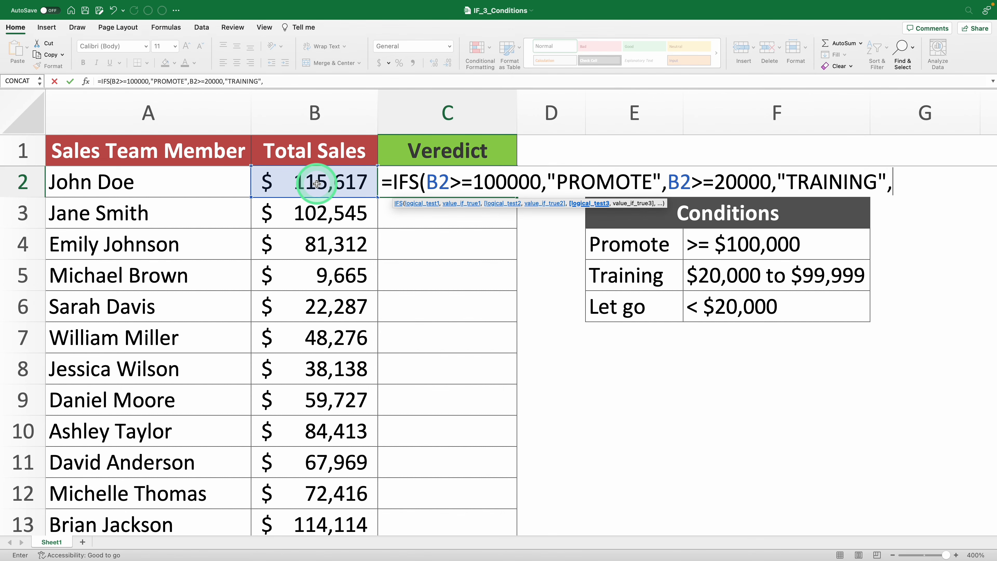
click(316, 184)
text(<20000)
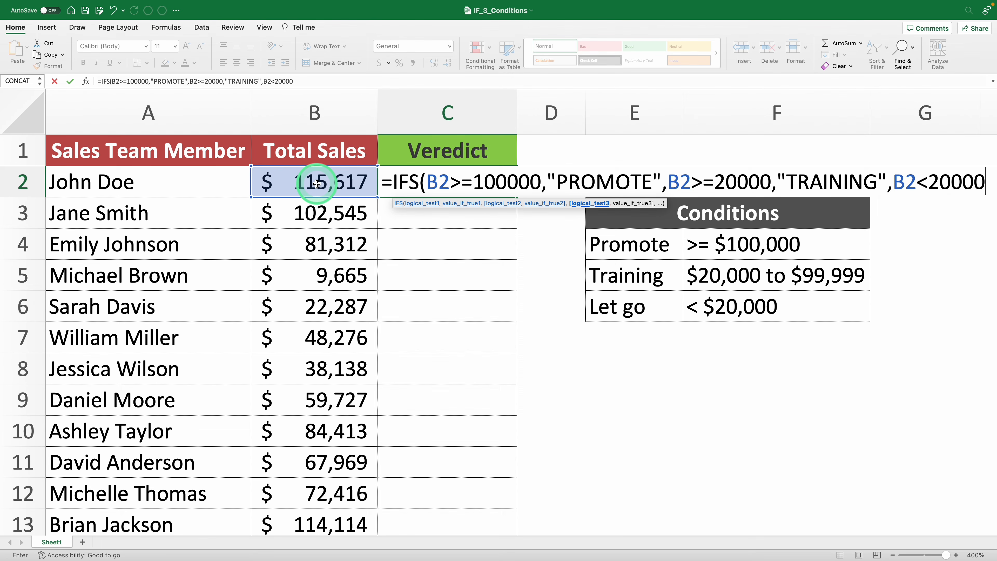
text(,"LET GO"))
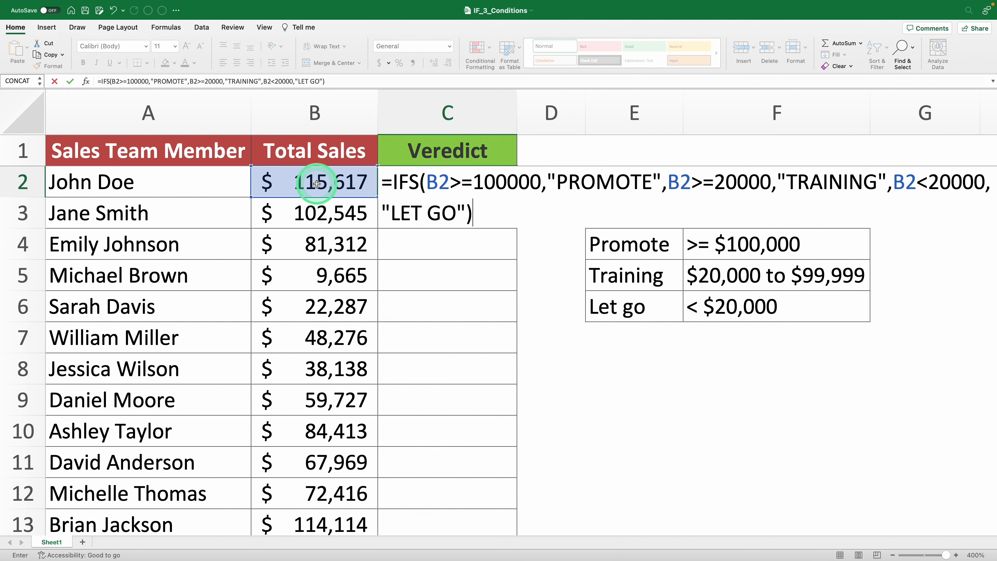
key(Return)
Step: Fill the C2 formula down the Veredict column to row 31 and check the results
click(403, 184)
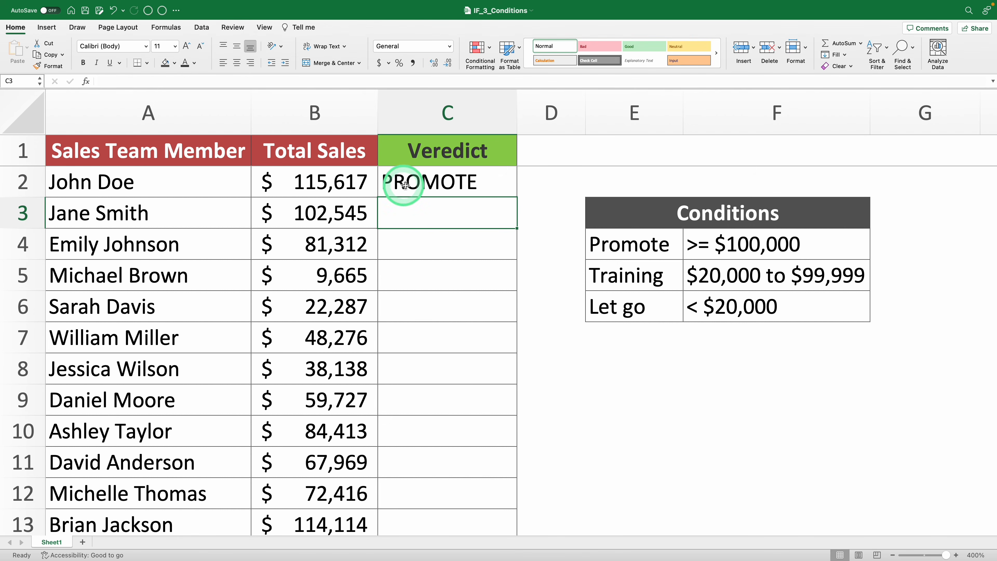
double_click(515, 198)
click(566, 286)
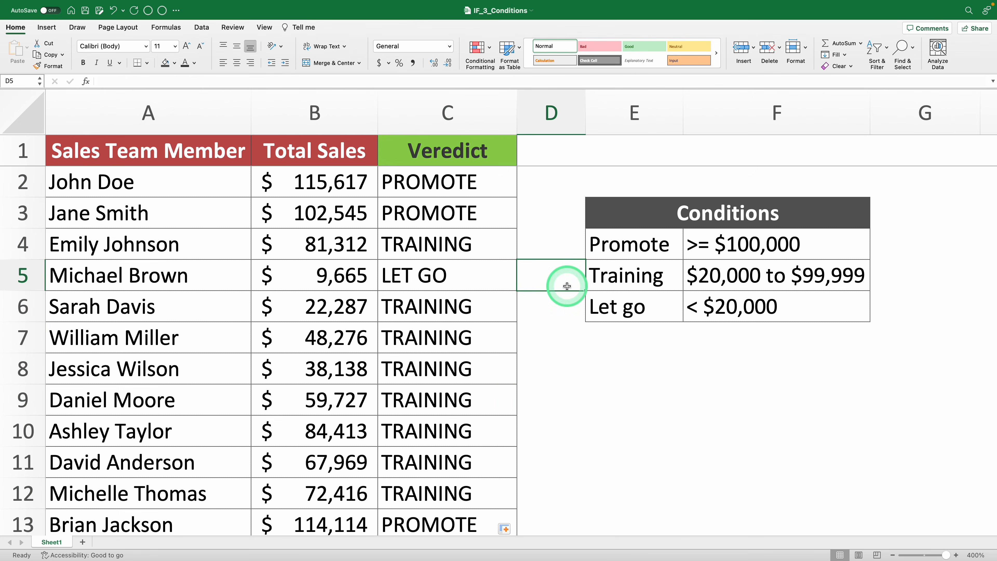
scroll(527, 388, down, 15)
scroll(527, 388, up, 2)
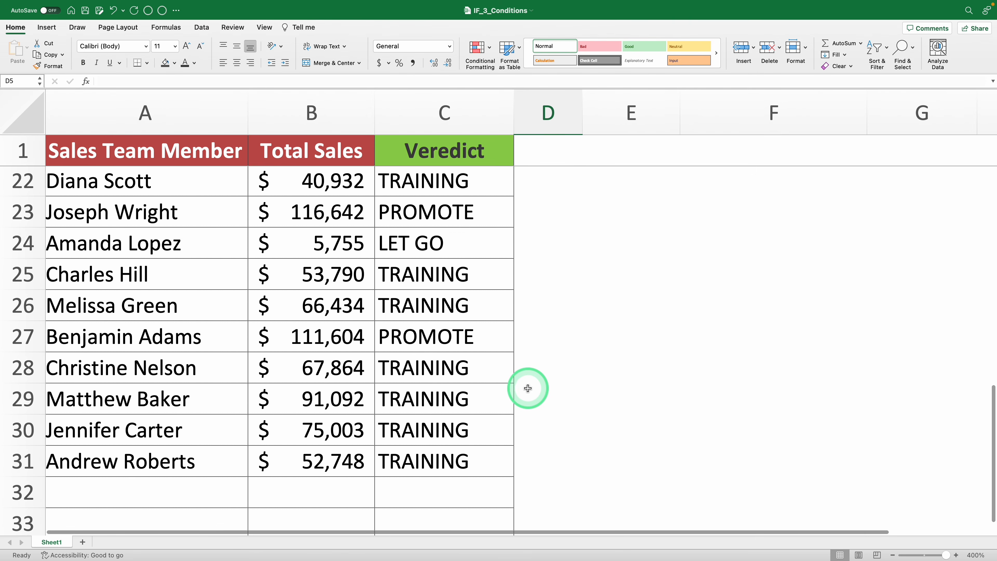
scroll(527, 388, up, 14)
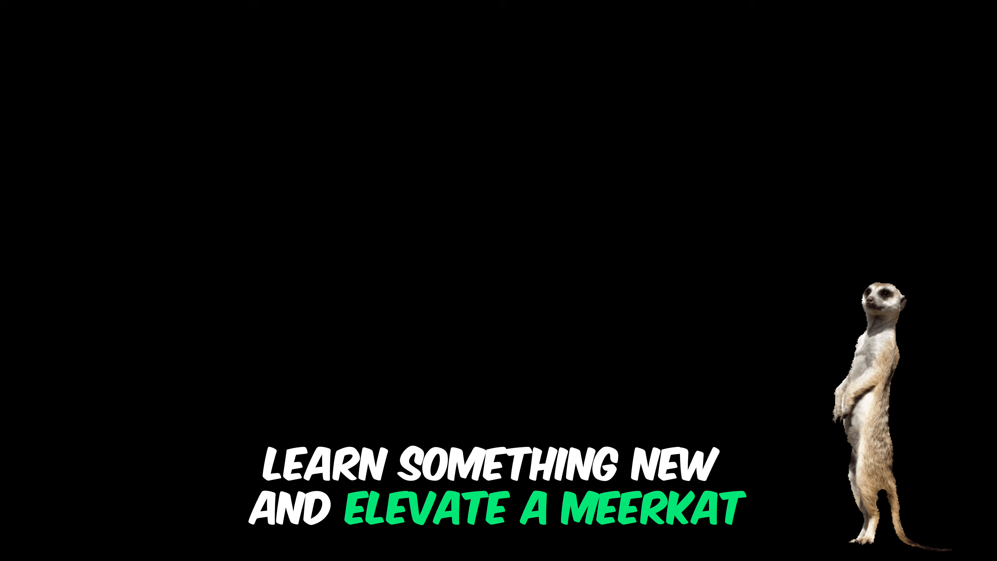